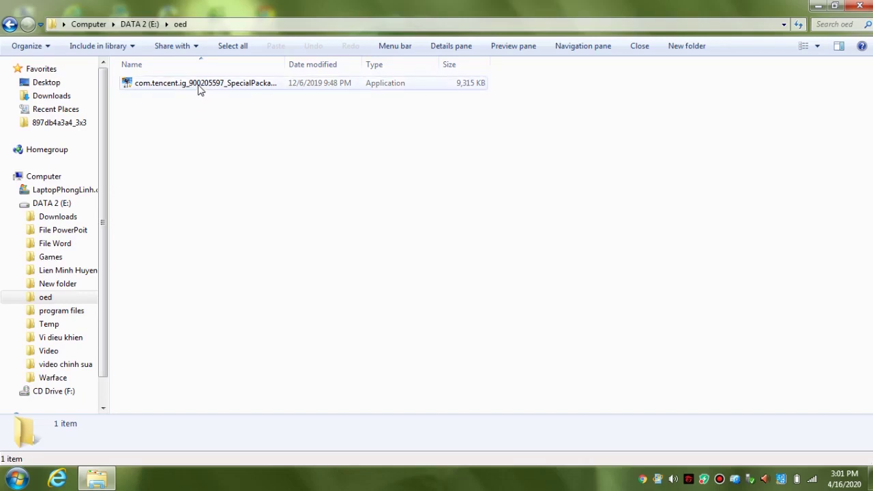
- Run the com.tencent.ig SpecialPackage installer in the oed folder to install GameLoop and start it
double_click(197, 88)
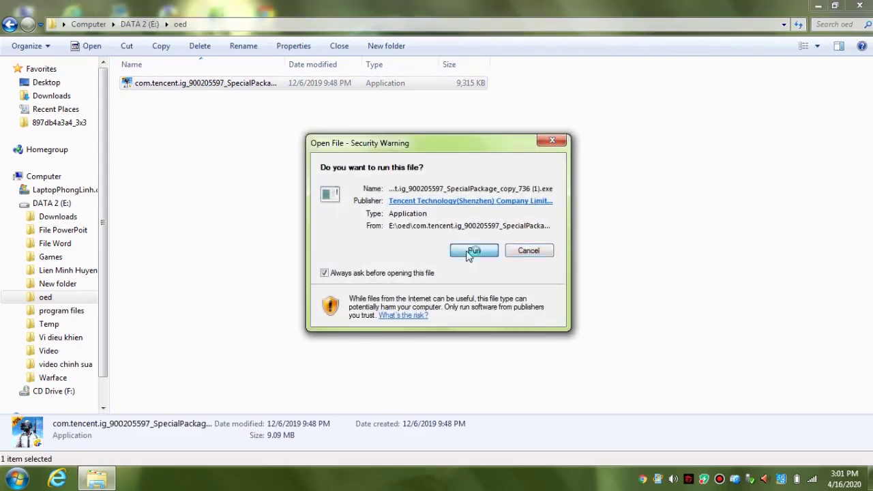
click(469, 248)
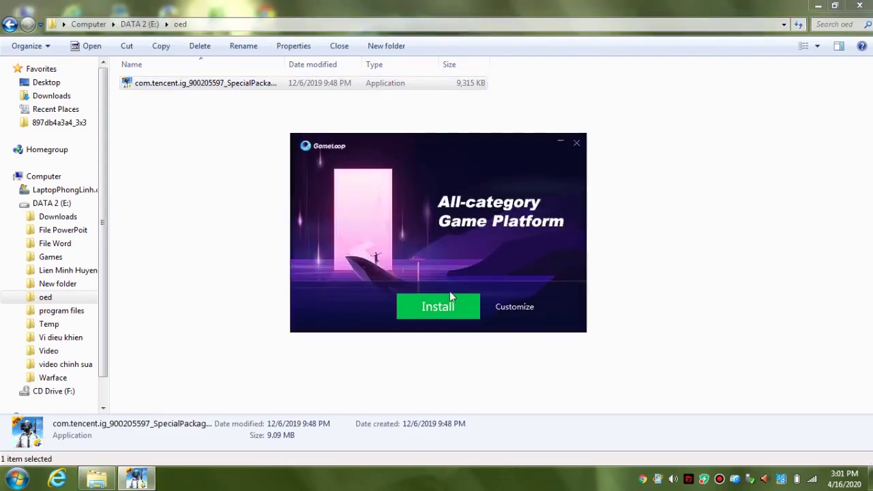
click(442, 314)
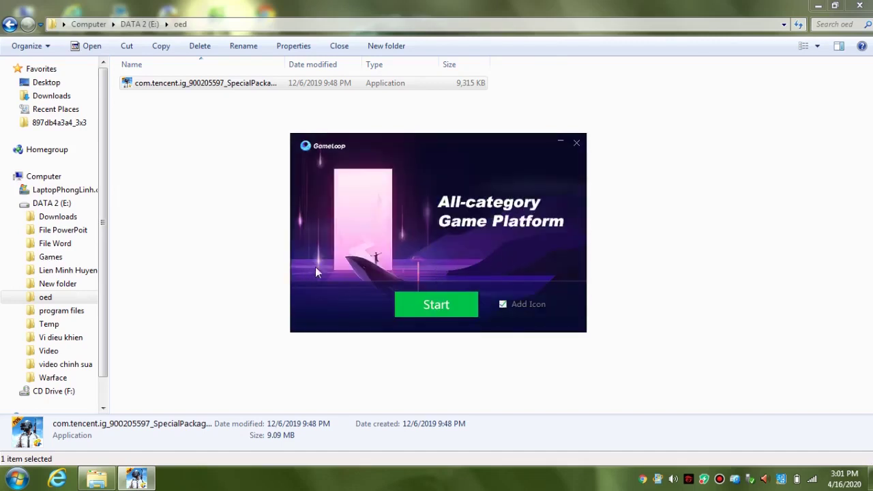
click(441, 309)
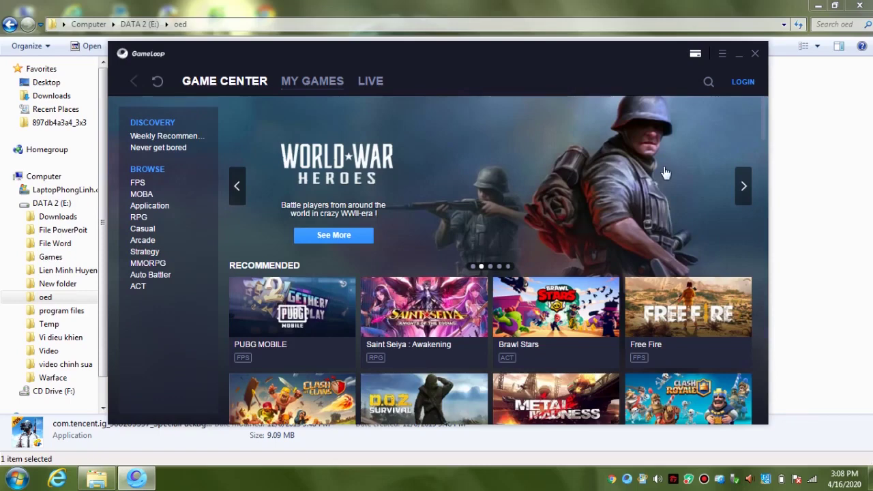
- Log in to GameLoop and quit the PUBG MOBILE download in My Games
click(743, 82)
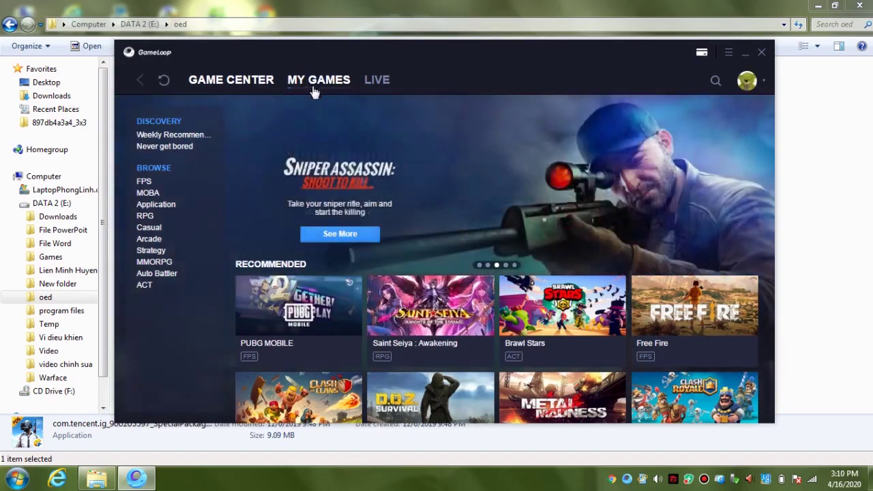
click(319, 80)
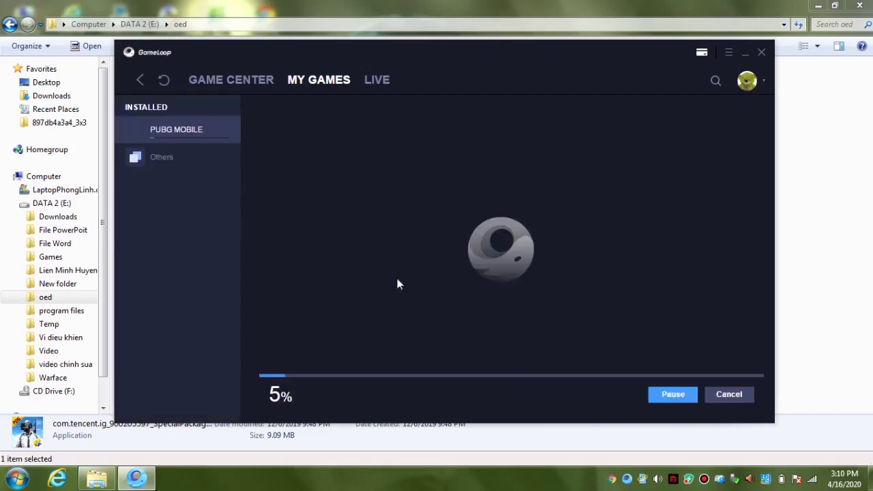
click(687, 401)
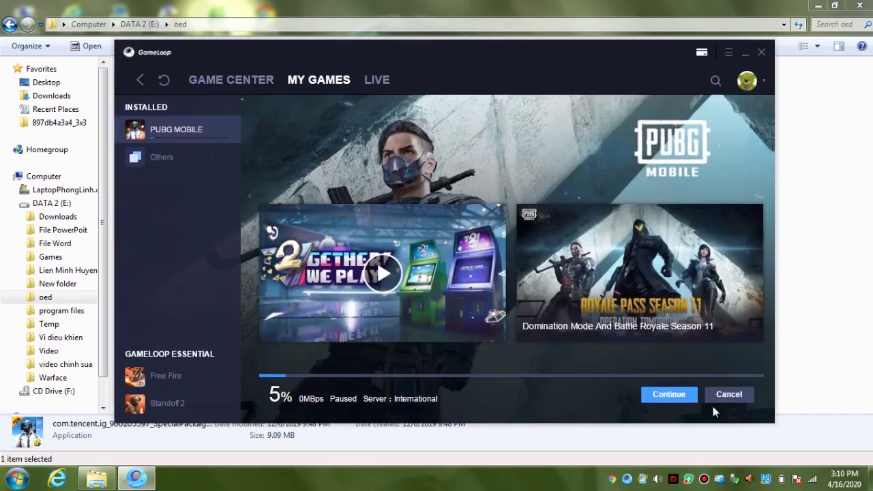
click(721, 401)
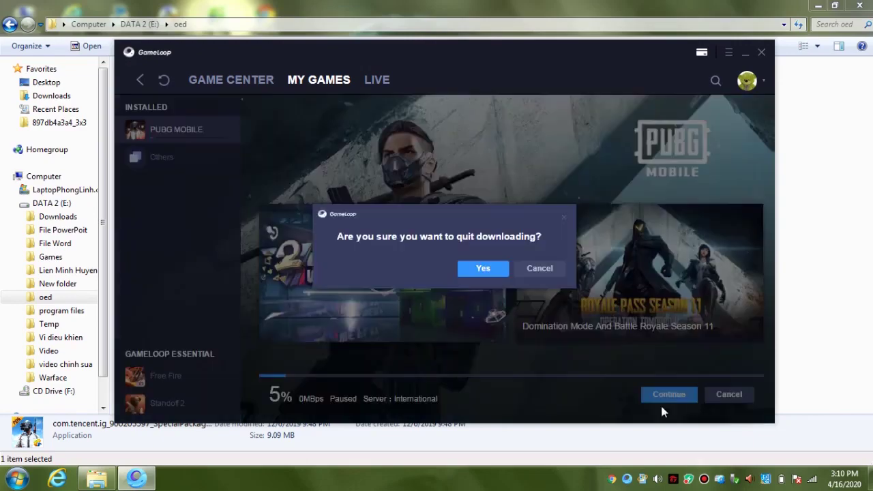
click(504, 273)
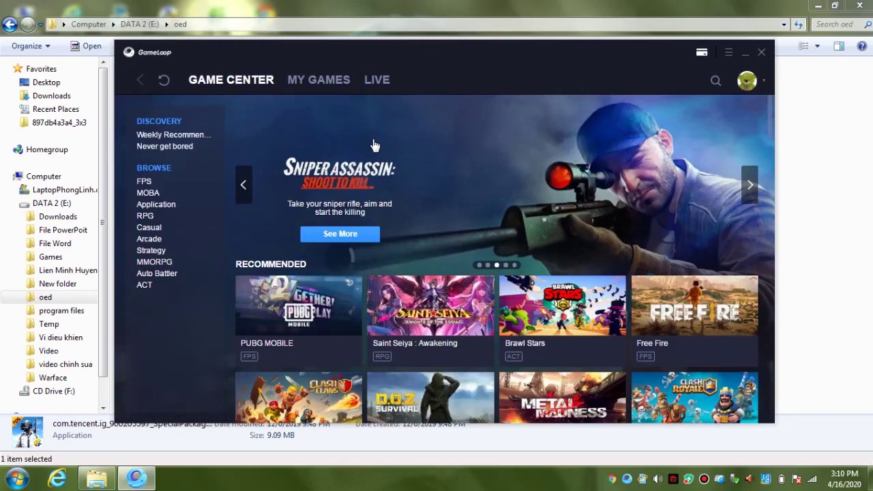
- Search the Game Center for "google"
click(715, 83)
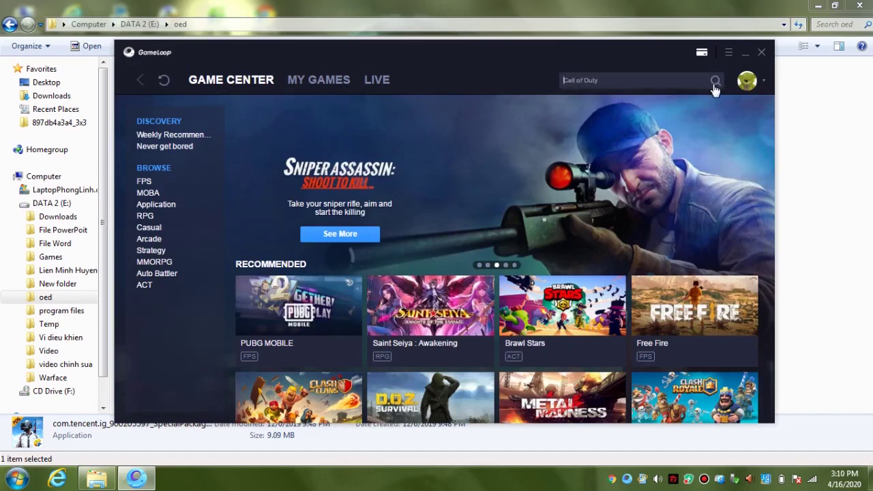
click(633, 82)
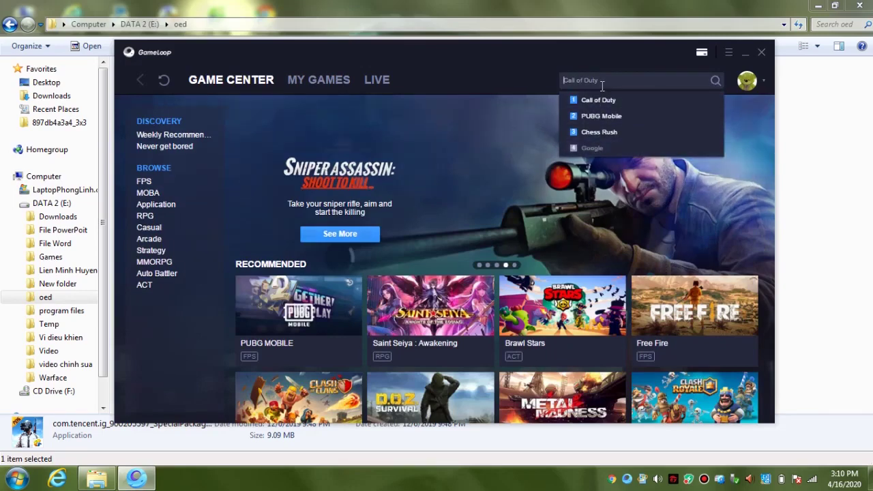
text(goo)
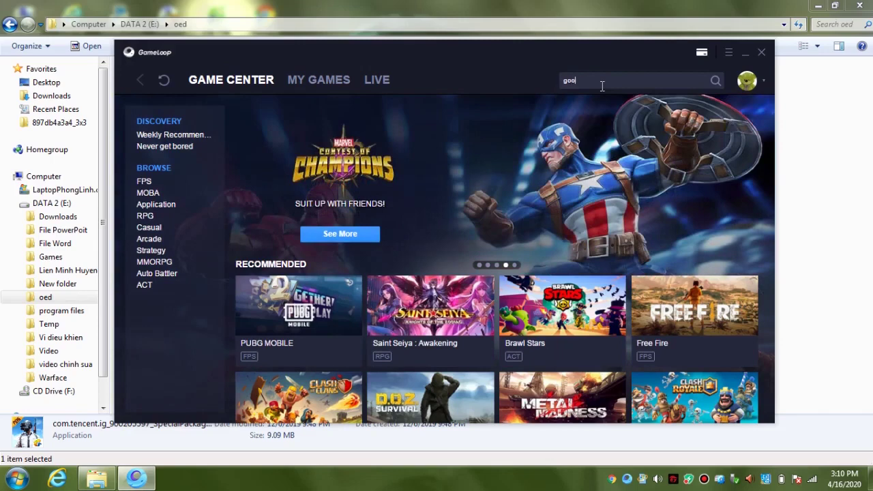
text(gle)
key(Return)
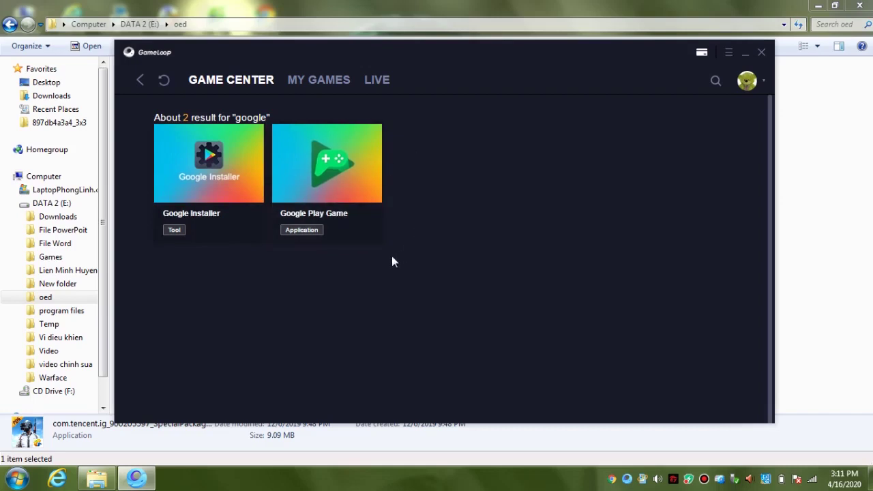
- Download Google Play Game from the search results and install the Standard Engine it requires
click(318, 235)
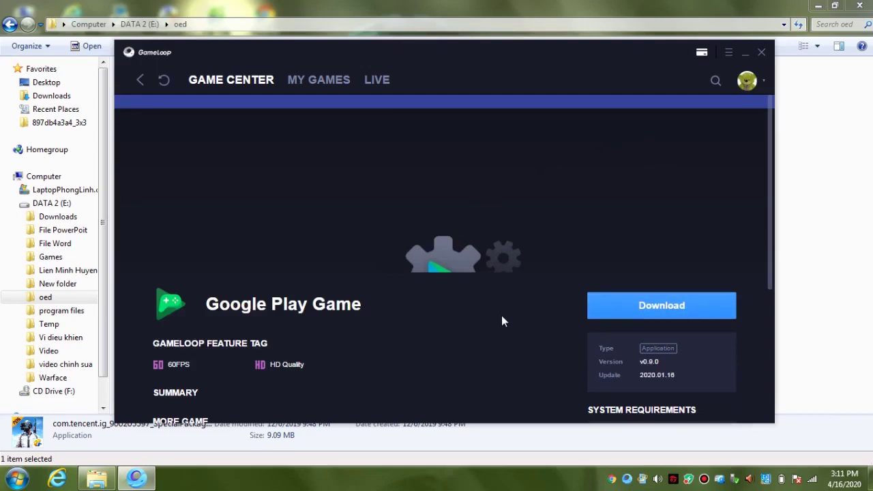
click(658, 306)
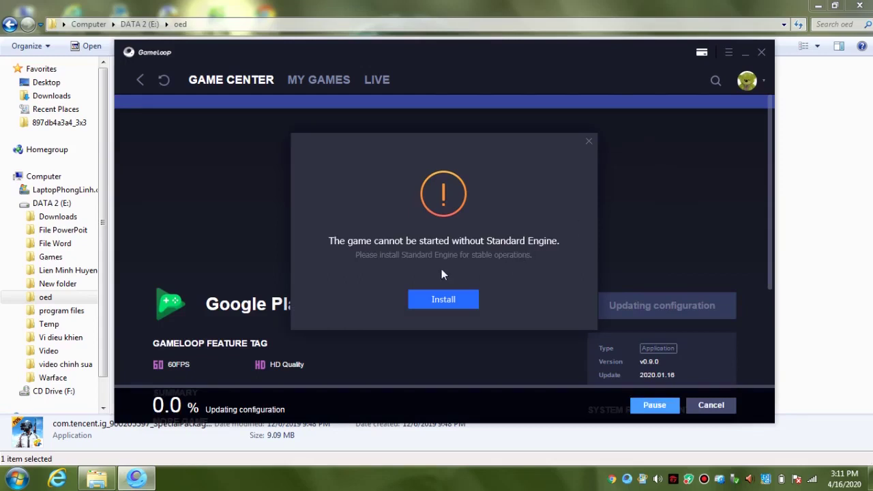
click(434, 299)
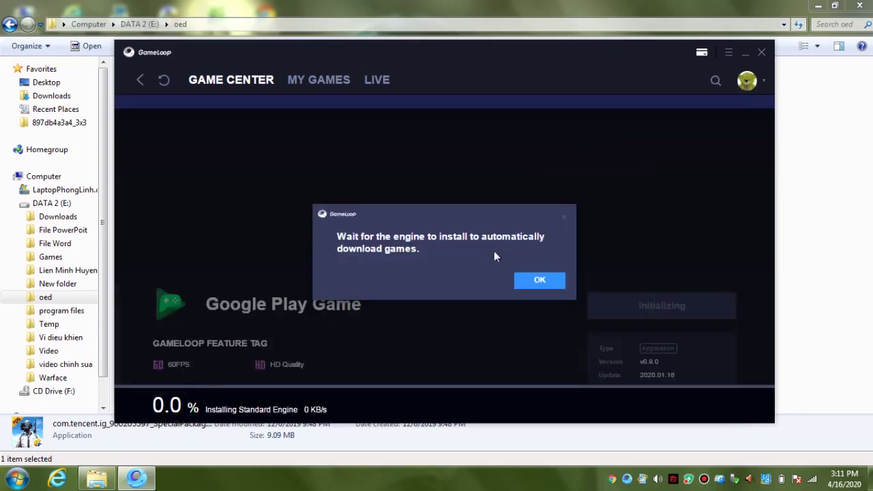
click(540, 282)
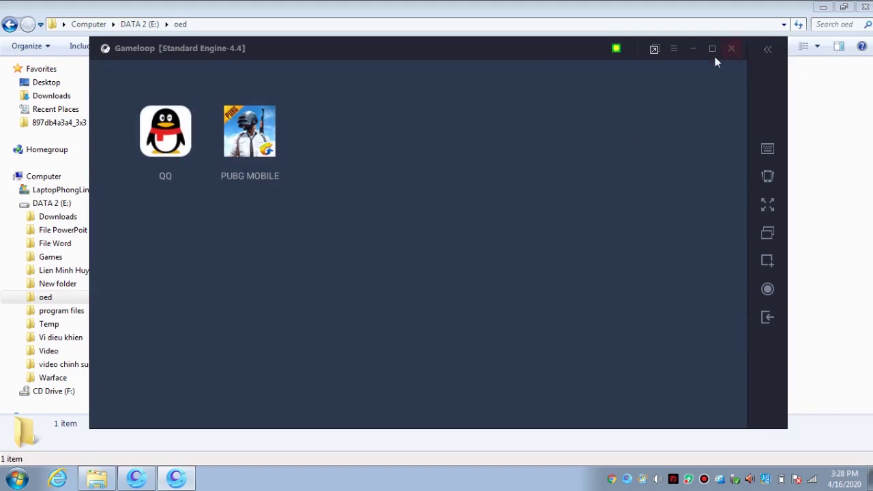
- Exit the Standard Engine emulator and download Google Installer from the "google" search results
click(730, 49)
click(447, 256)
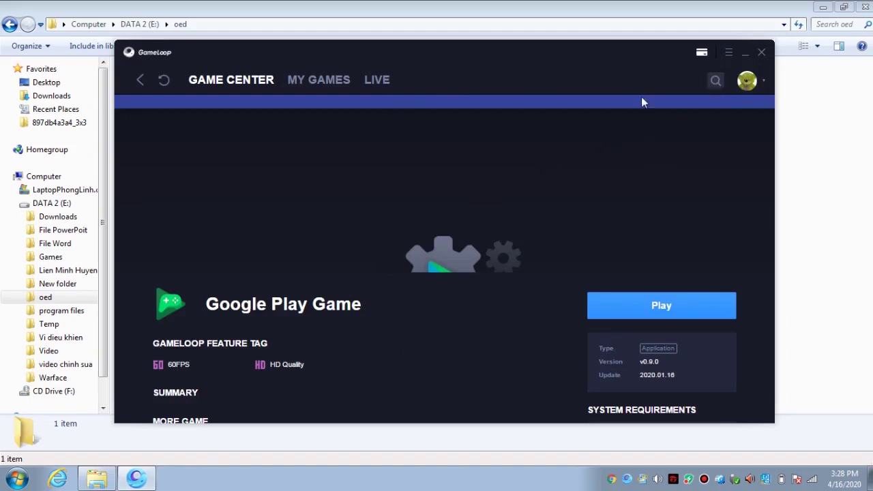
click(141, 81)
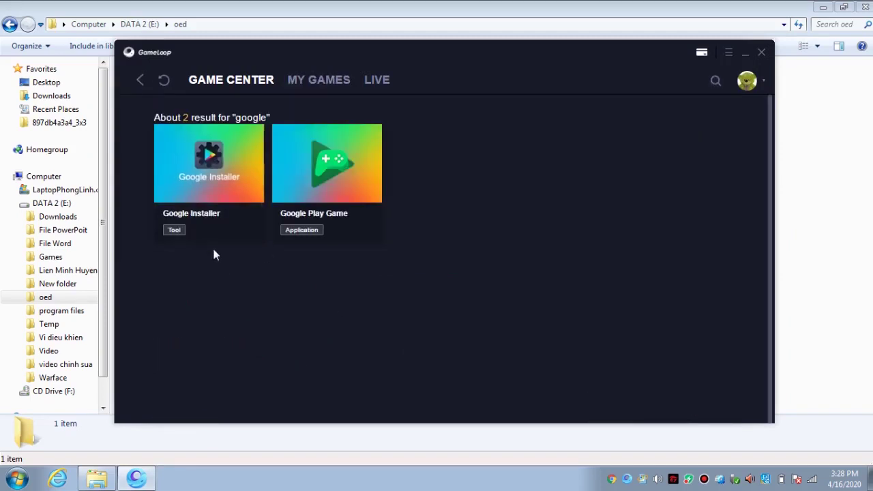
click(181, 234)
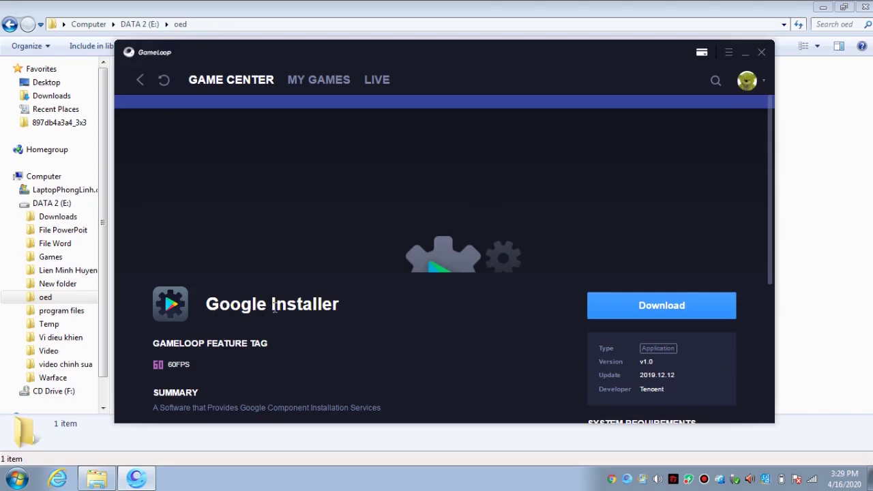
click(671, 320)
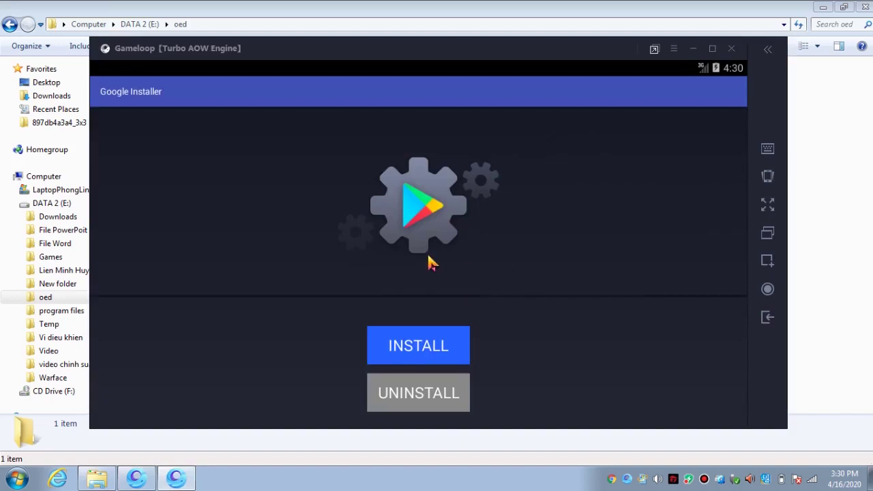
- Install the Google Service with Google Installer, acknowledge the notices and exit the Turbo AOW Engine emulator
click(428, 351)
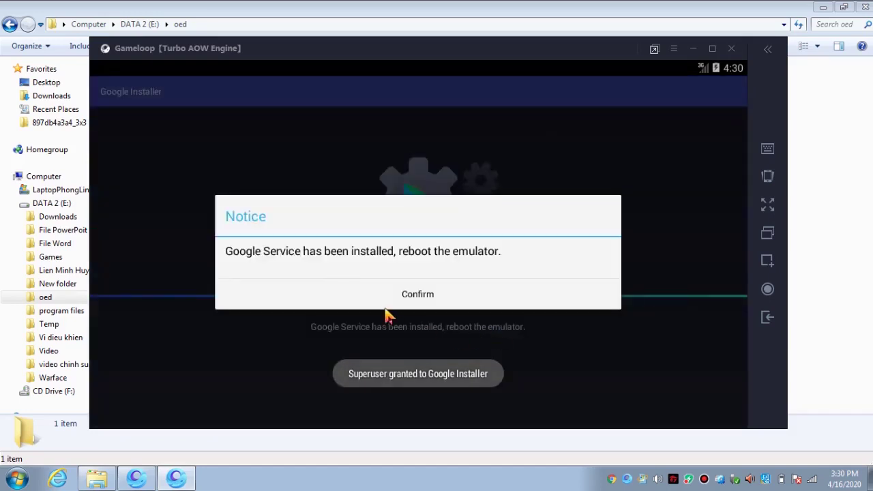
click(409, 294)
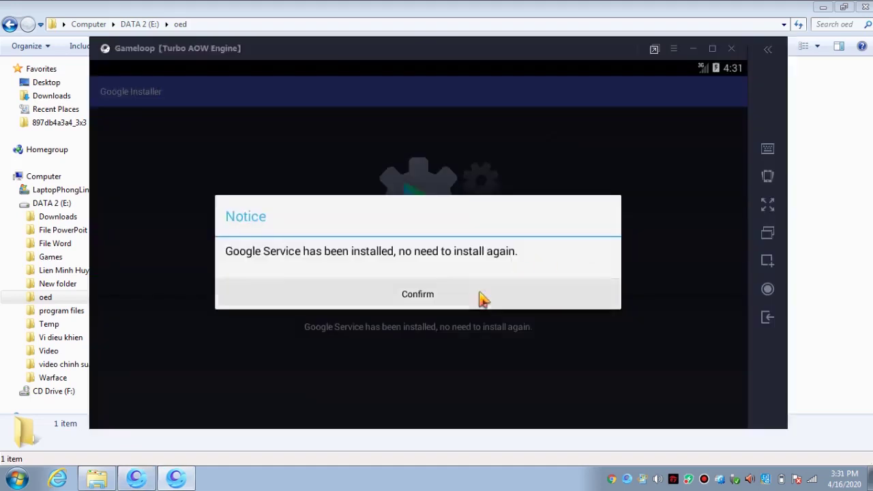
click(479, 298)
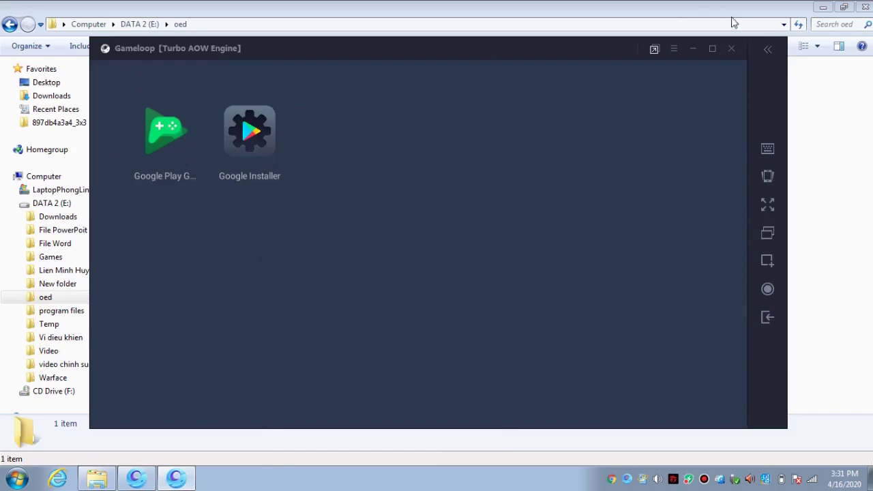
click(738, 51)
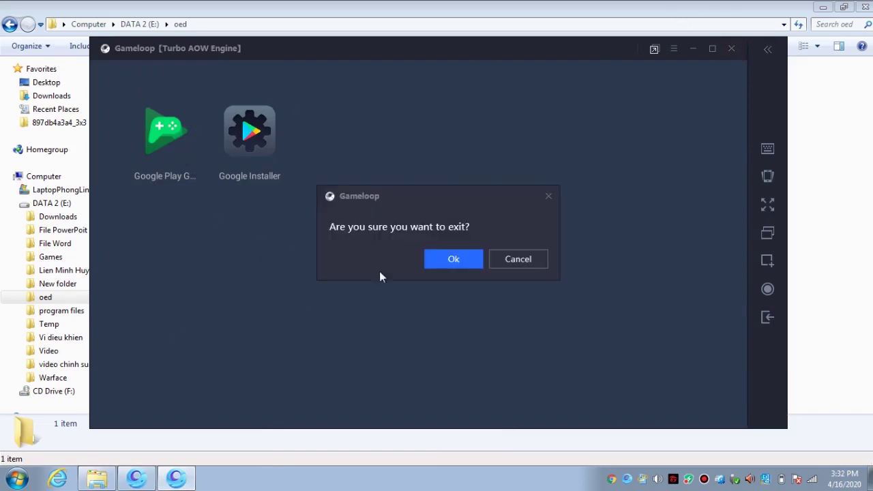
click(468, 259)
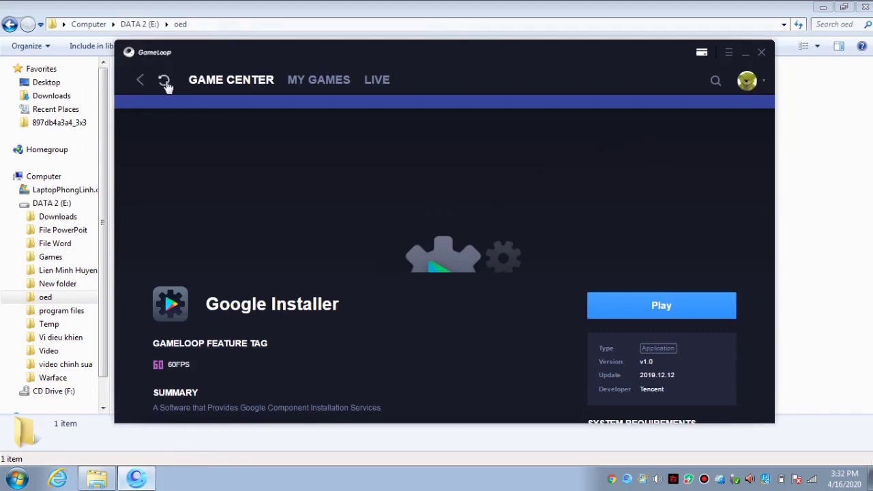
- Start the Google Installer download from the Others group in My Games
click(297, 82)
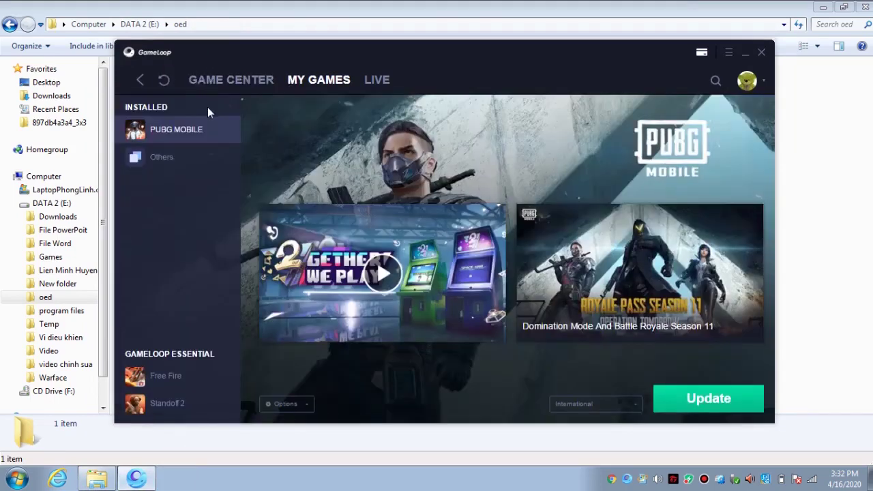
click(240, 82)
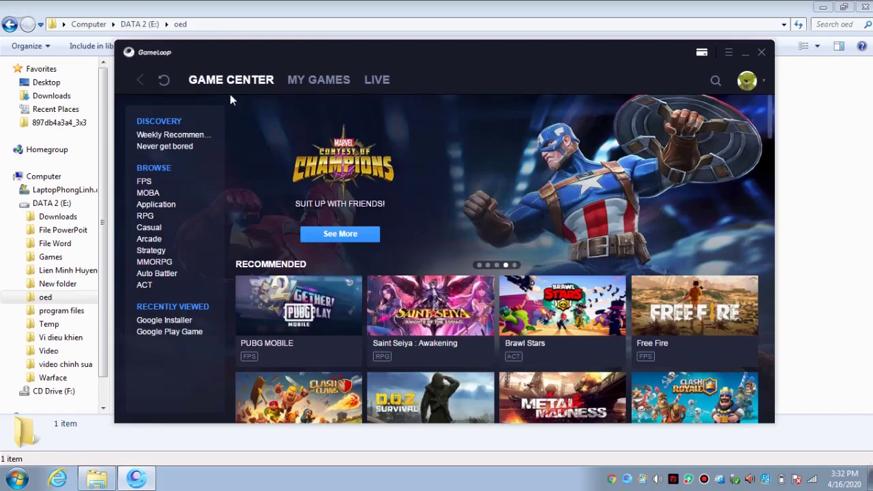
click(307, 82)
click(159, 159)
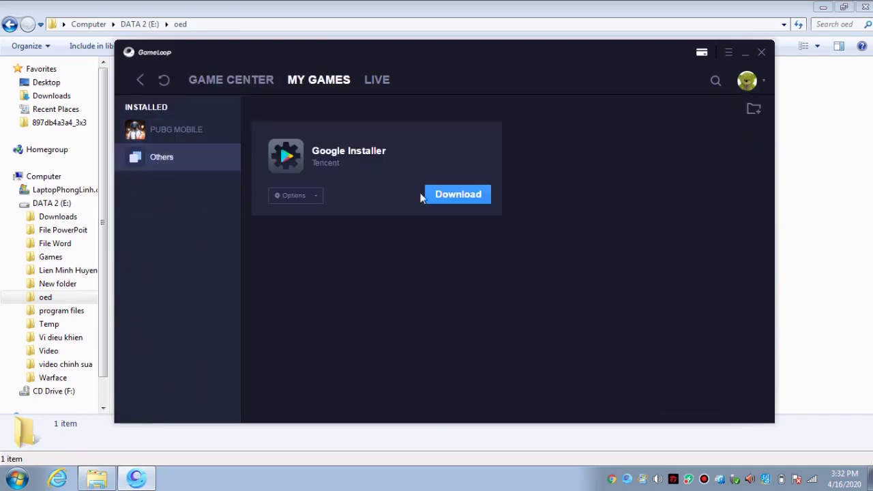
click(468, 197)
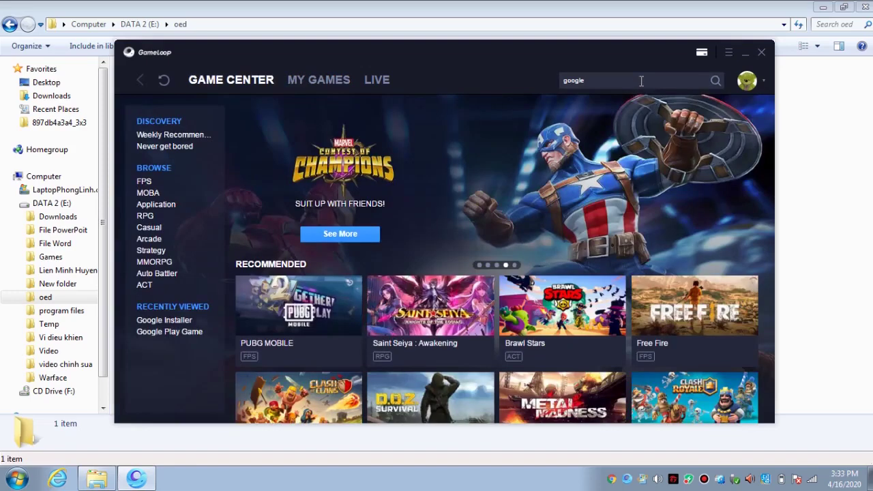
- Search the Game Center for "google", launch Google Play Game and choose to add an existing Google account
key(Return)
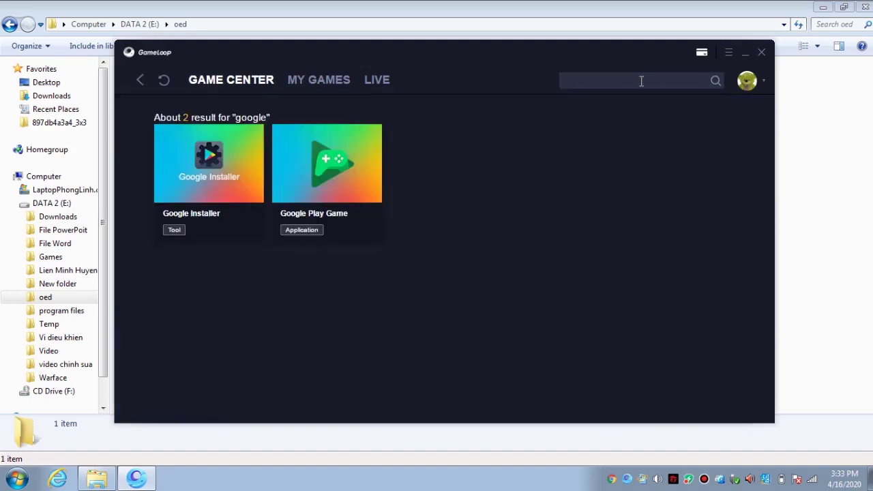
click(322, 171)
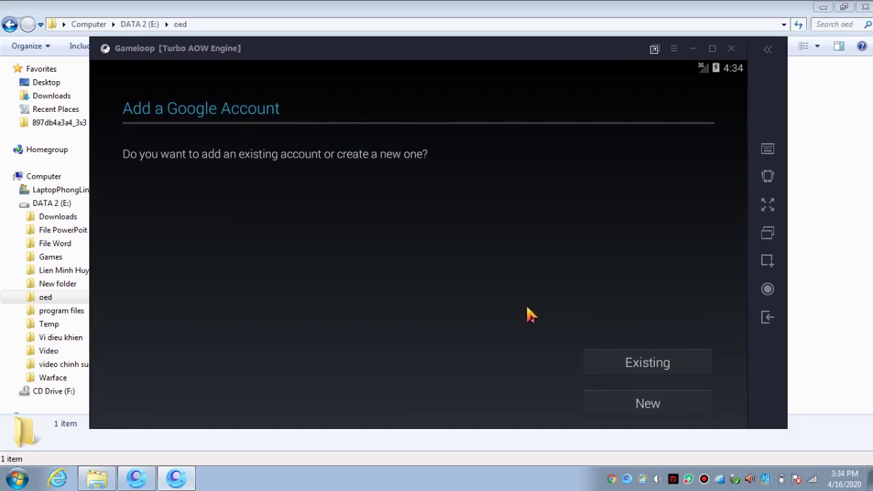
click(665, 359)
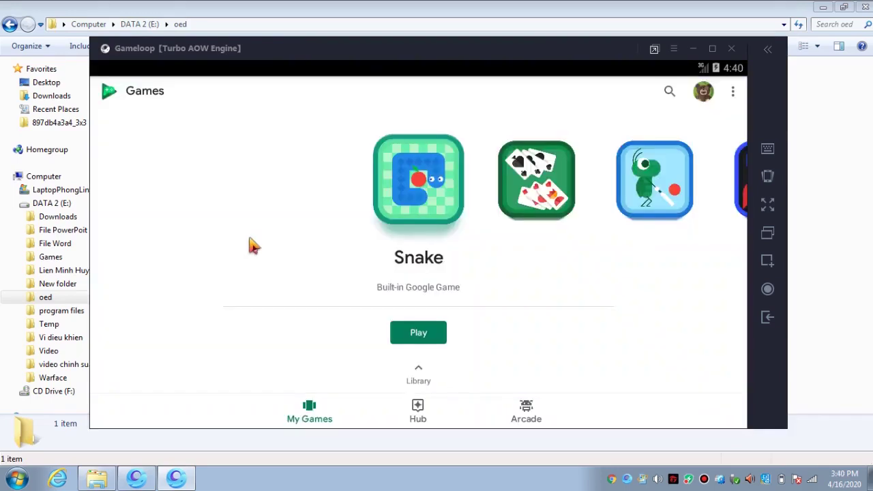
- Leave Google Play Games for the emulator's home screen and open the Browser app
click(768, 318)
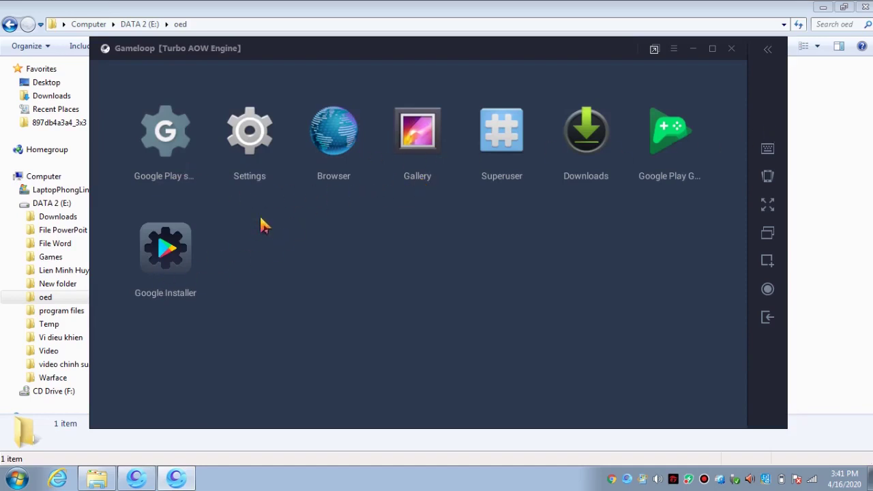
click(328, 146)
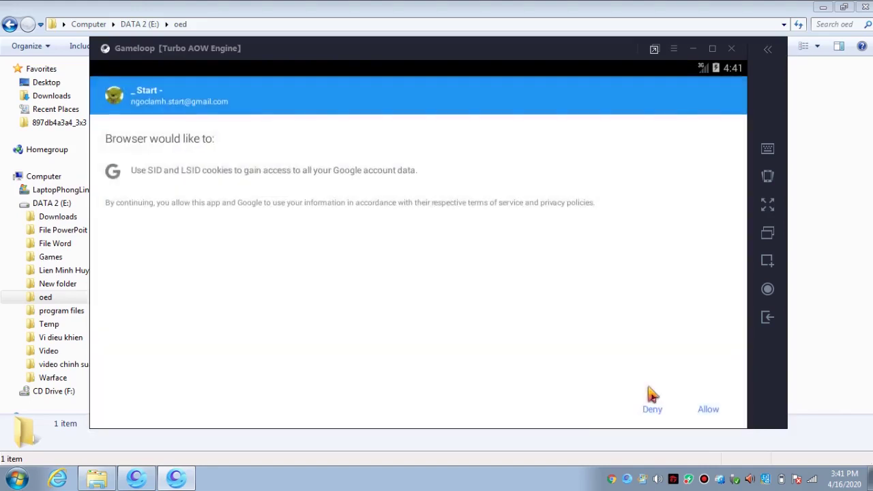
- Deny the Browser access to the Google account data and search Google for "es file"
click(652, 410)
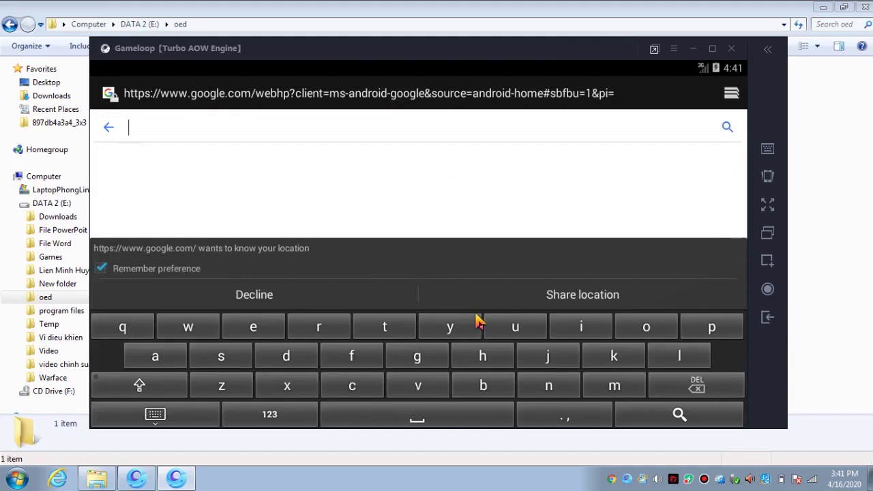
text(es)
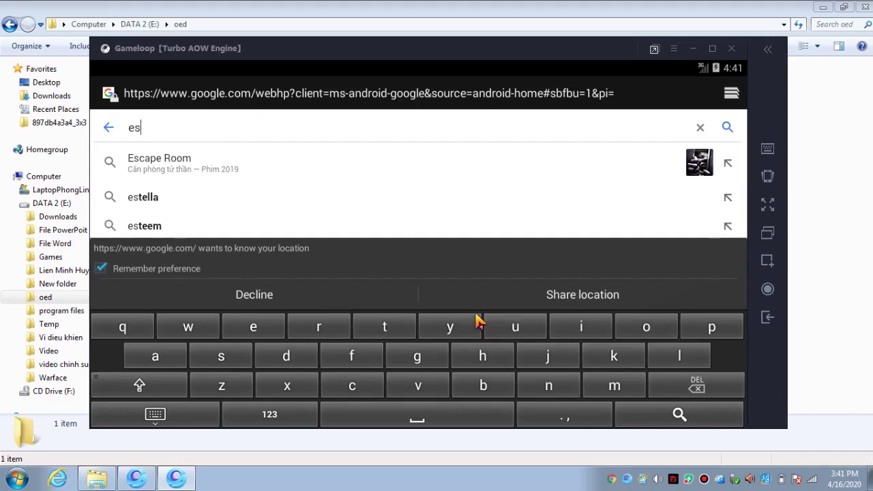
text( file)
- Change the Google search query to "es explorer uptodown" and run the search
key(BackSpace)
key(BackSpace)
key(BackSpace)
key(BackSpace)
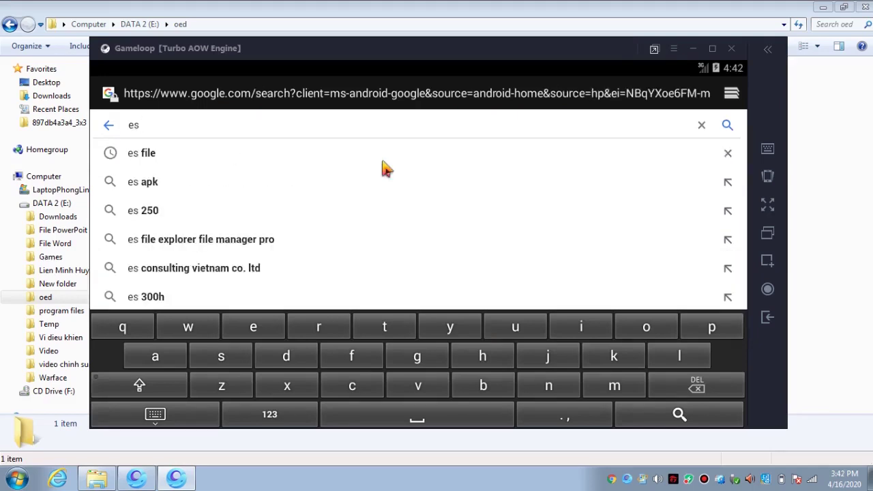
text(f)
key(BackSpace)
text(e)
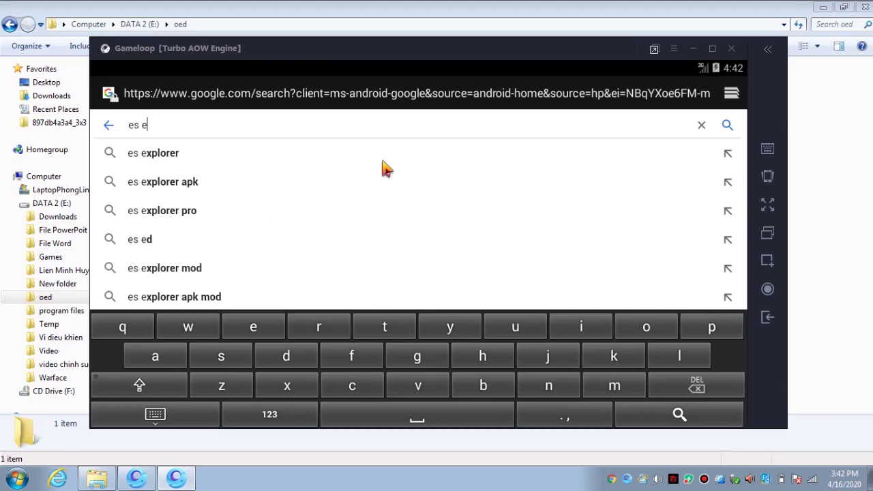
text(xplorer upto)
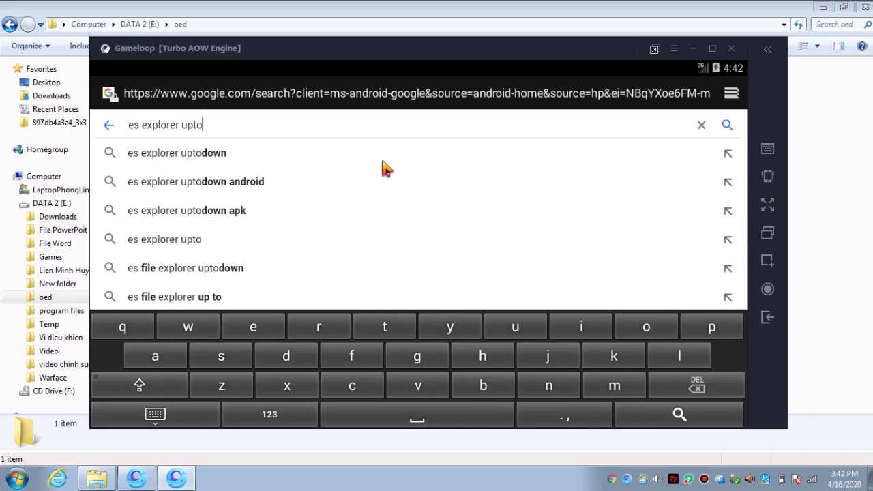
key(BackSpace)
key(BackSpace)
key(BackSpace)
key(BackSpace)
key(BackSpace)
key(BackSpace)
key(BackSpace)
key(BackSpace)
text(rer)
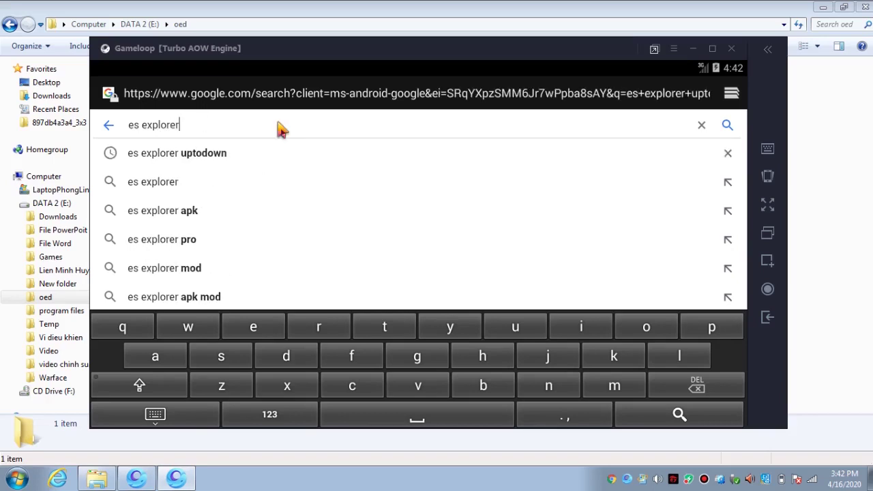
text( uptodo)
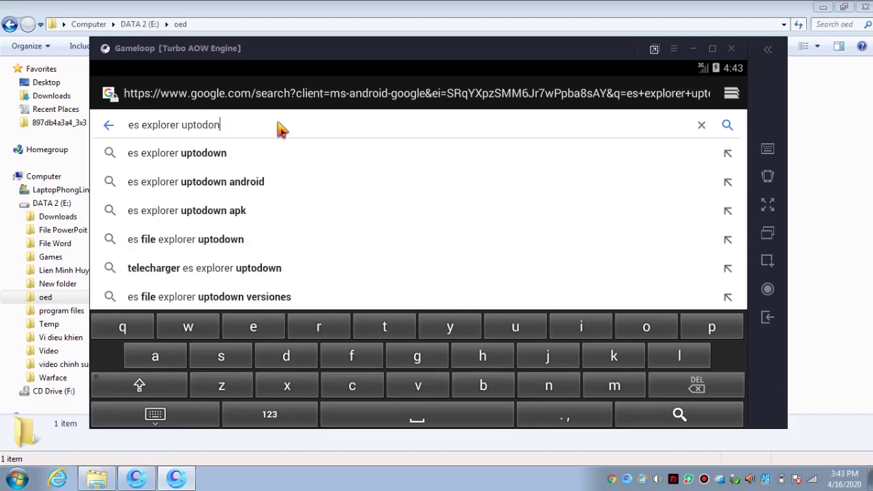
text(wn)
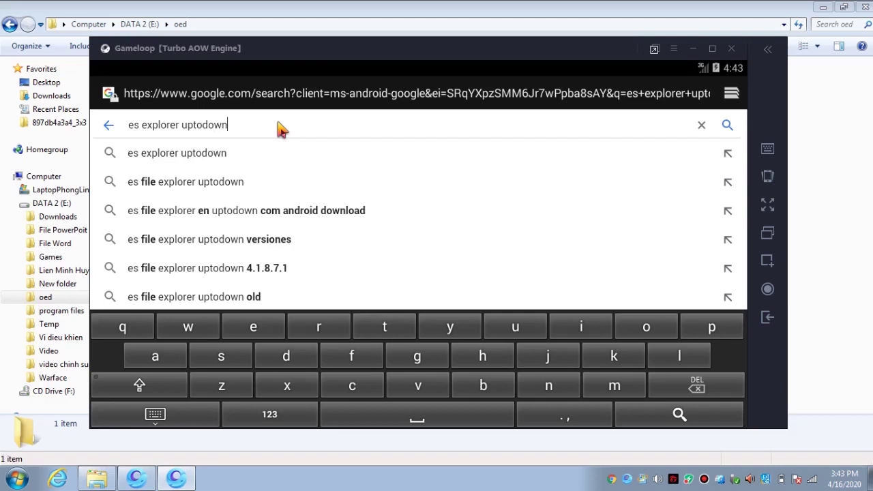
key(Return)
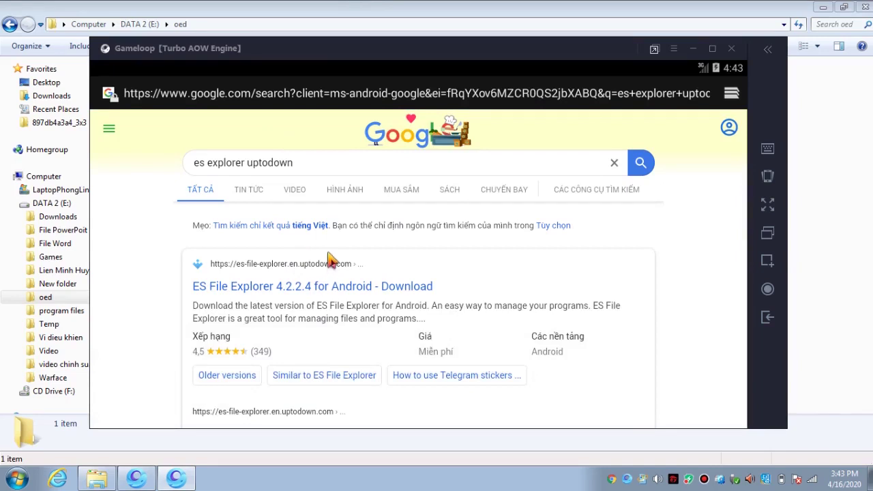
- Open the ES File Explorer for Android result on Uptodown and start downloading the latest version, 4.2.2.4
click(319, 290)
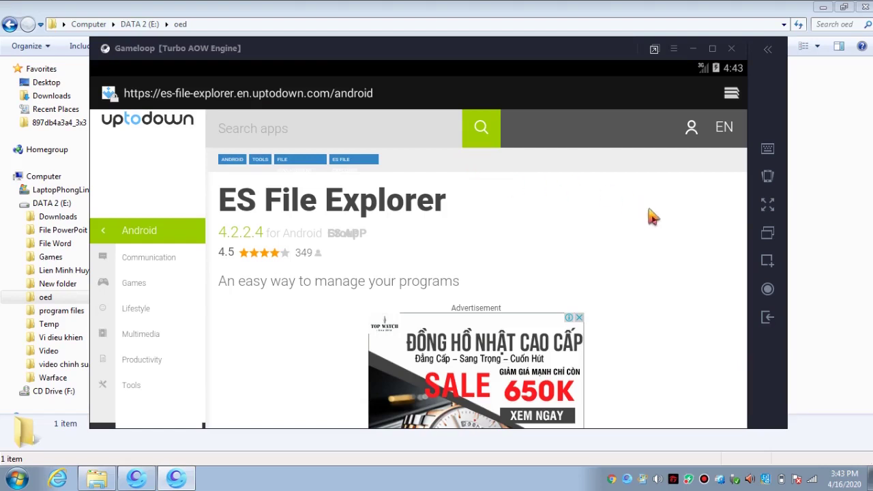
drag(648, 214, 651, 140)
drag(659, 270, 674, 191)
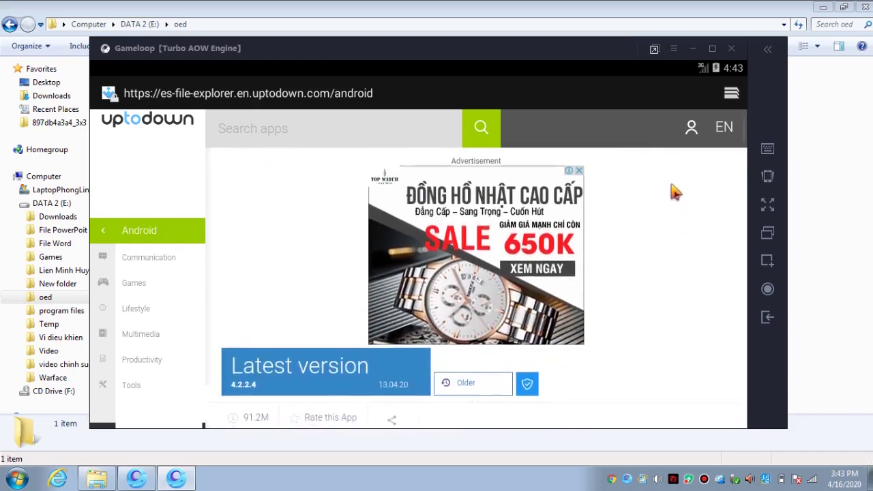
drag(666, 307, 667, 254)
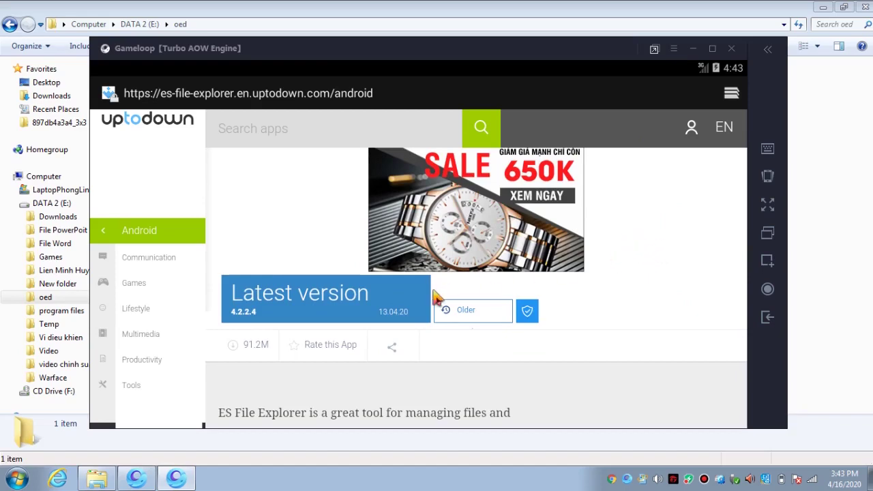
click(401, 307)
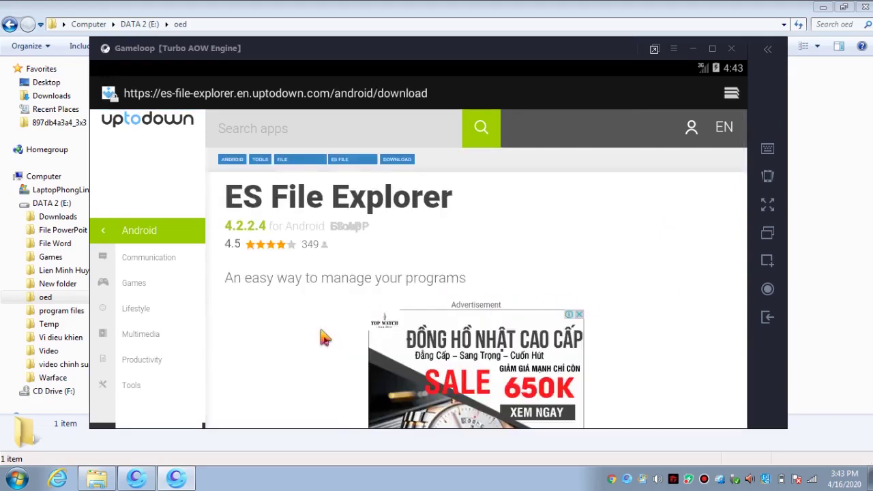
scroll(619, 279, down, 3)
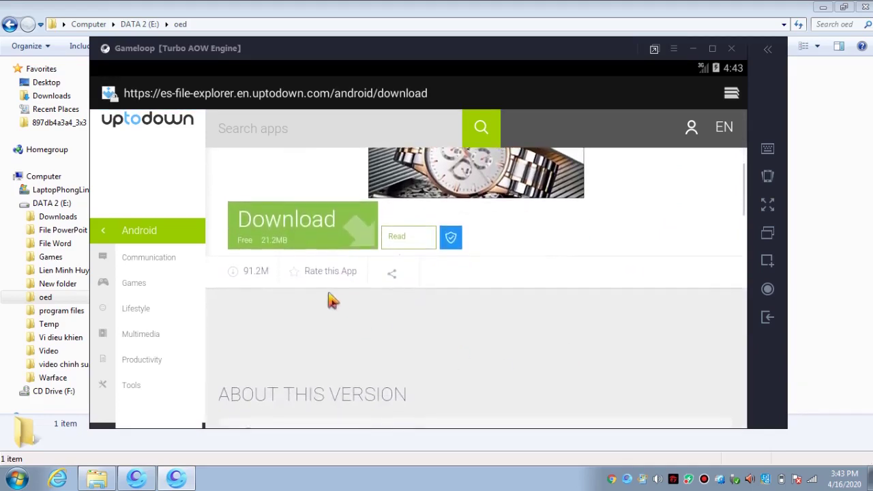
click(311, 233)
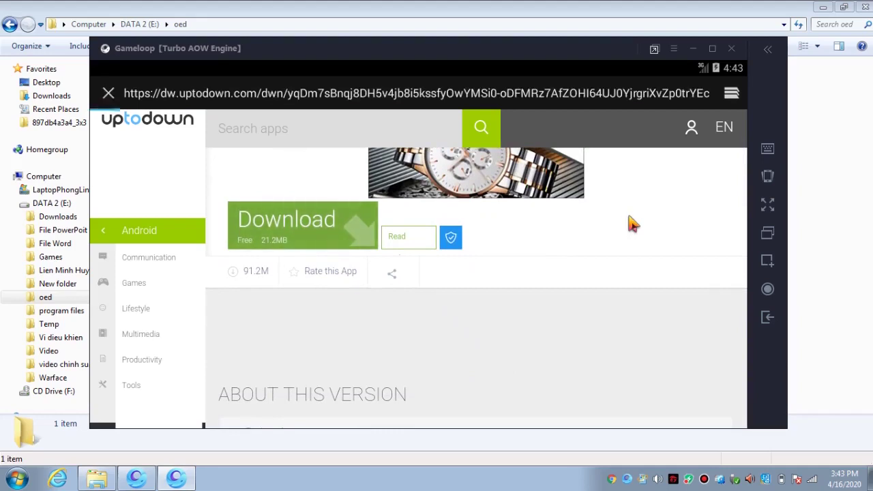